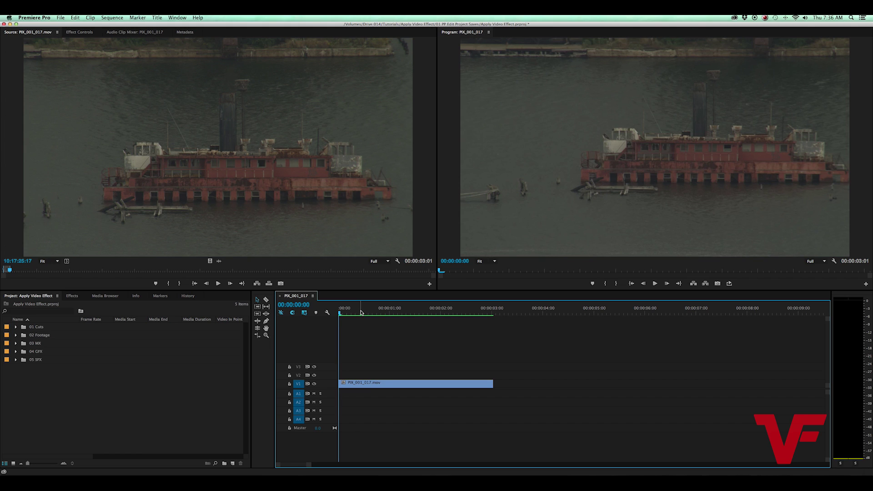
# Step: Scrub through the boat clip to preview it, then return to its first frame
pyautogui.hotkey('shift', '1')
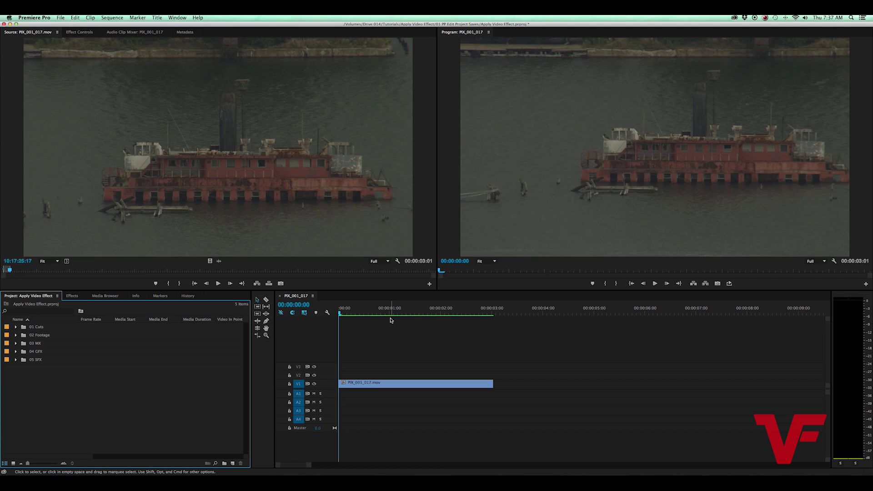
pyautogui.moveTo(390, 314); pyautogui.dragTo(356, 327)
pyautogui.press('Home')
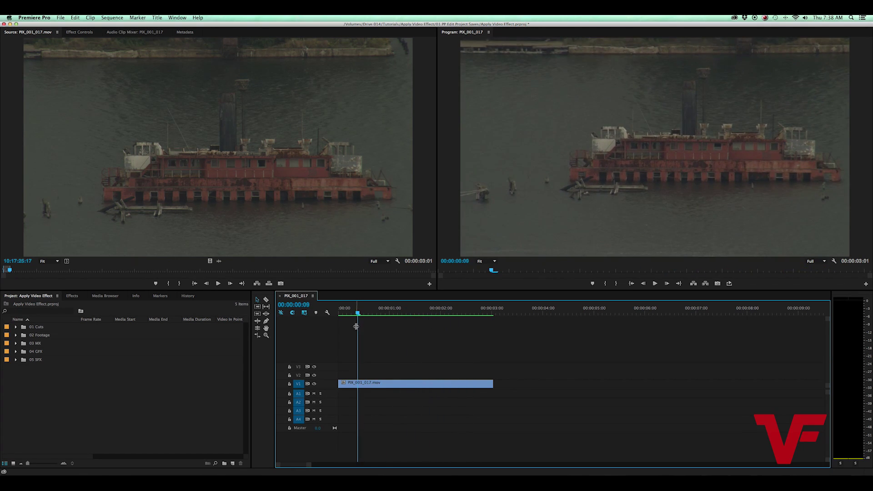
# Step: Show the Effects panel and expand the Video Effects category
pyautogui.click(116, 341)
pyautogui.click(73, 297)
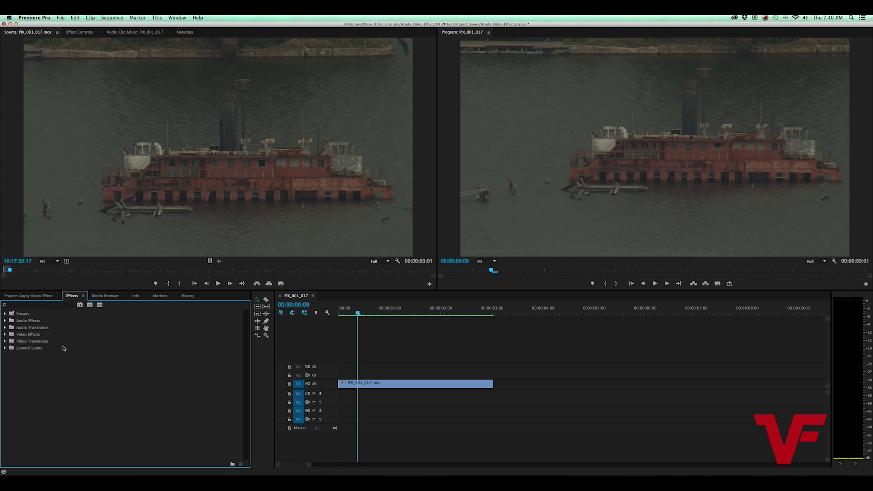
pyautogui.click(5, 334)
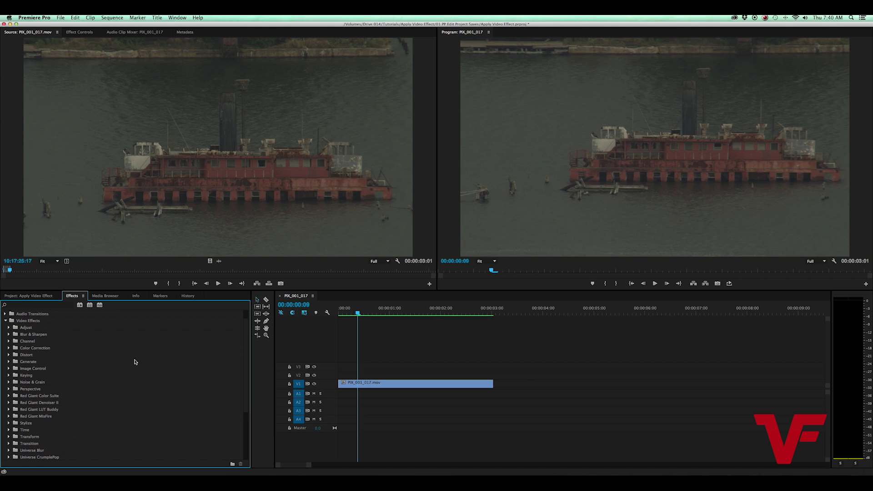
pyautogui.scroll(-5, 135, 362)
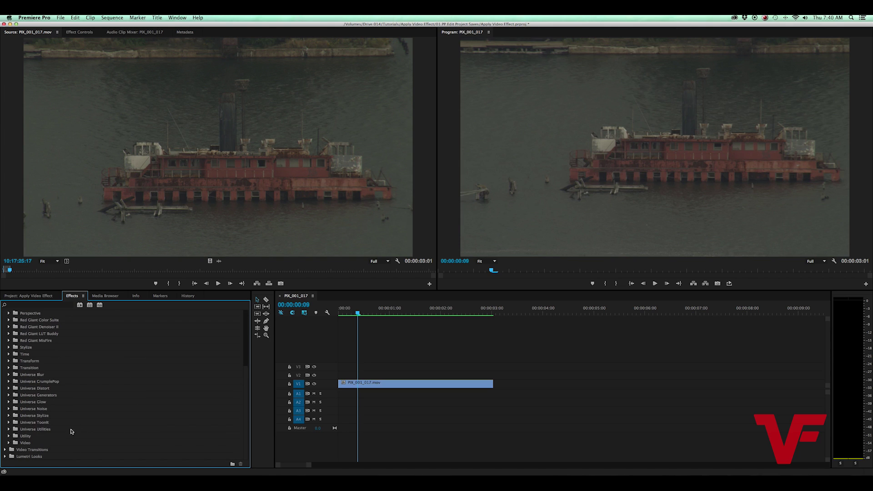
pyautogui.scroll(2, 44, 411)
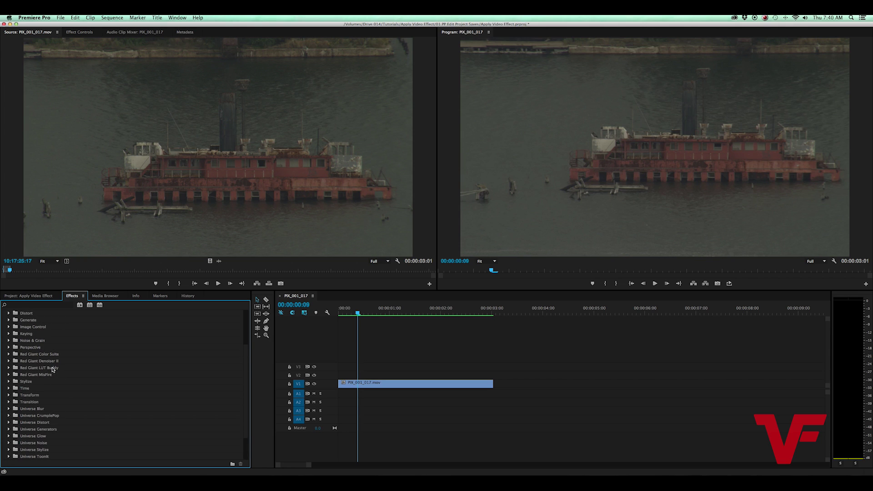
pyautogui.scroll(1, 50, 369)
pyautogui.scroll(3, 49, 369)
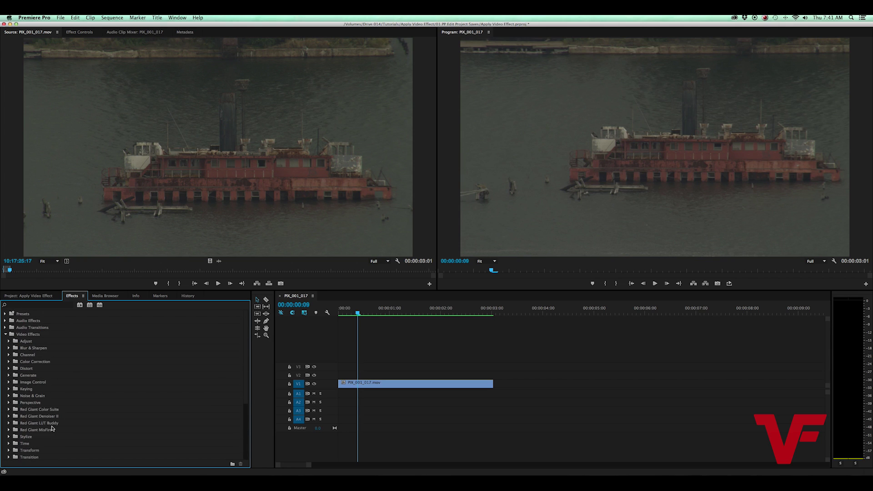
# Step: Expand the Color Correction folder and browse its effects, including RGB Curves
pyautogui.click(9, 361)
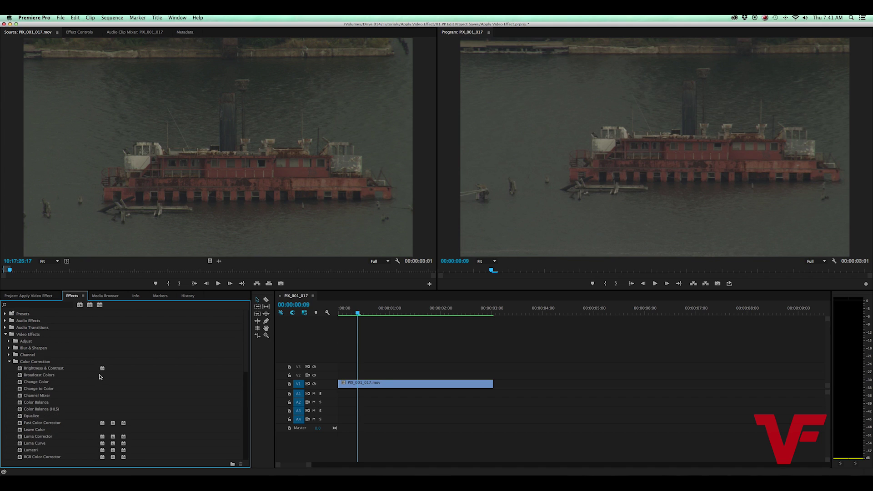
pyautogui.scroll(-5, 101, 376)
pyautogui.scroll(-1, 100, 375)
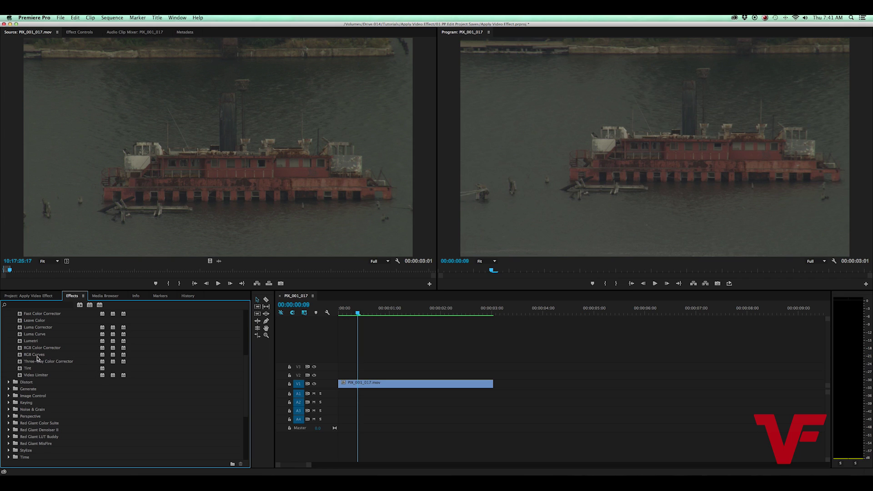
pyautogui.scroll(2, 78, 353)
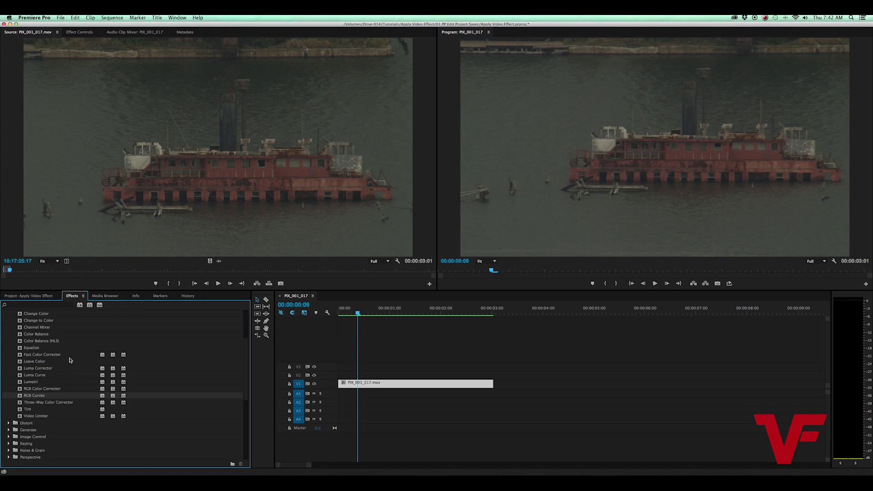
pyautogui.scroll(3, 70, 360)
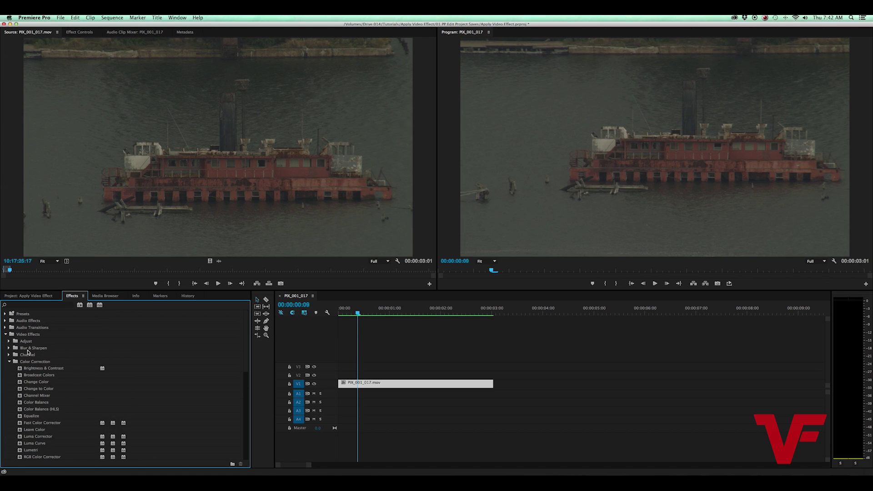
pyautogui.scroll(-5, 27, 382)
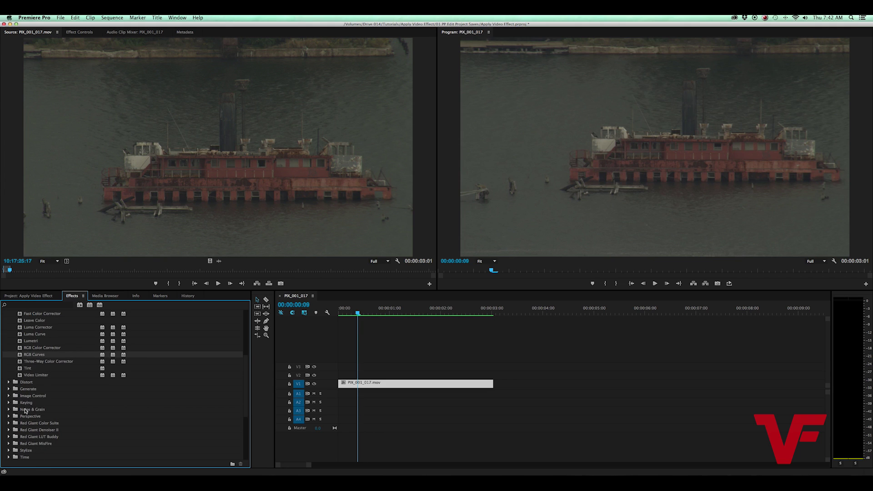
pyautogui.scroll(4, 40, 411)
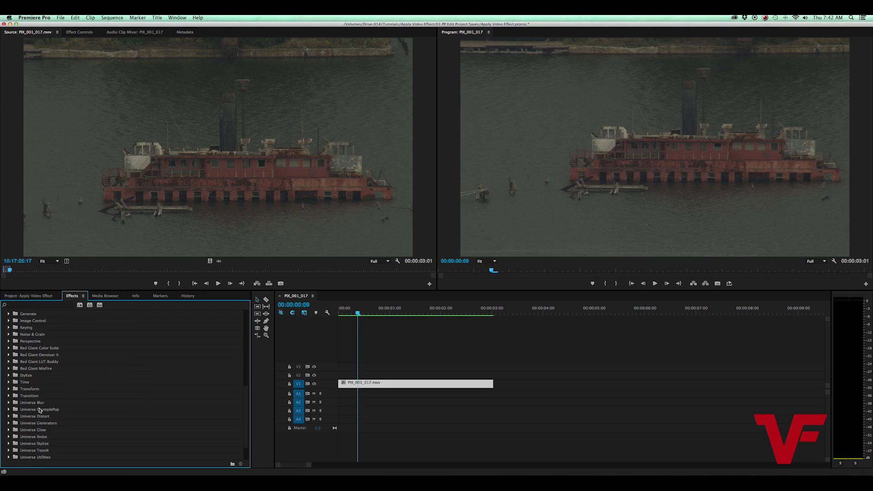
pyautogui.scroll(-1, 39, 410)
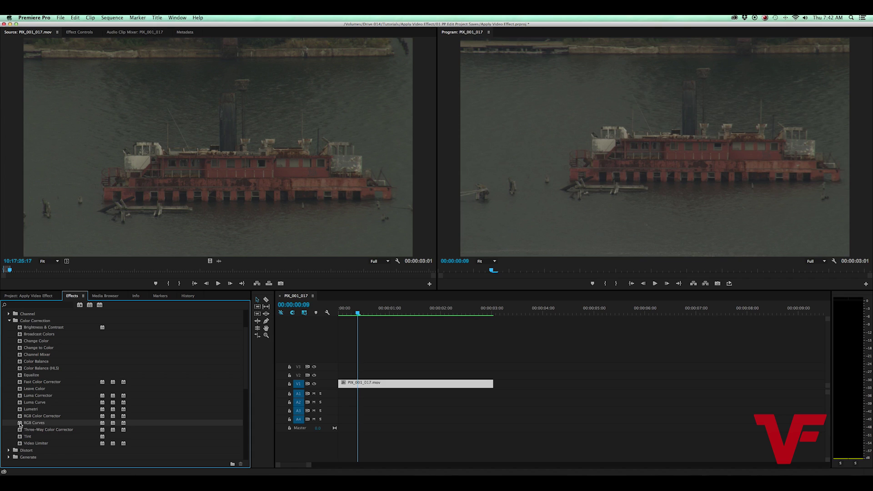
# Step: Drop RGB Curves onto the boat clip on V1 and scrub to preview it
pyautogui.moveTo(20, 424); pyautogui.dragTo(366, 385)
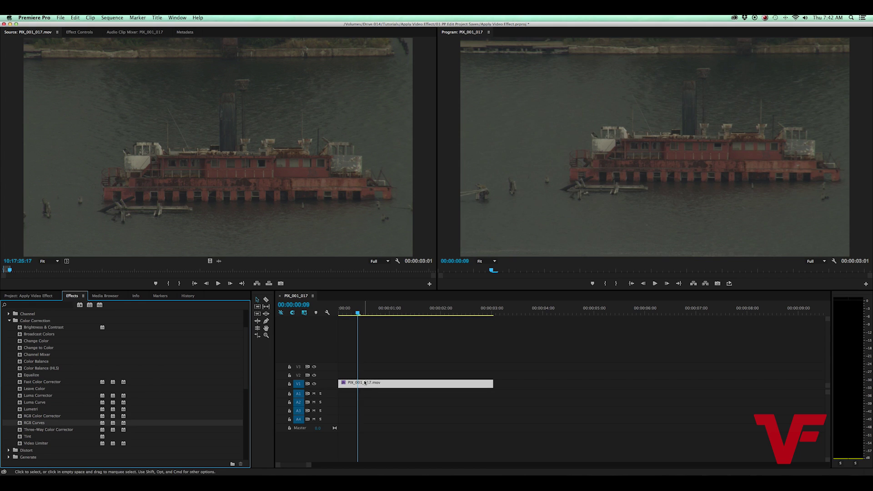
pyautogui.moveTo(357, 313); pyautogui.dragTo(398, 336)
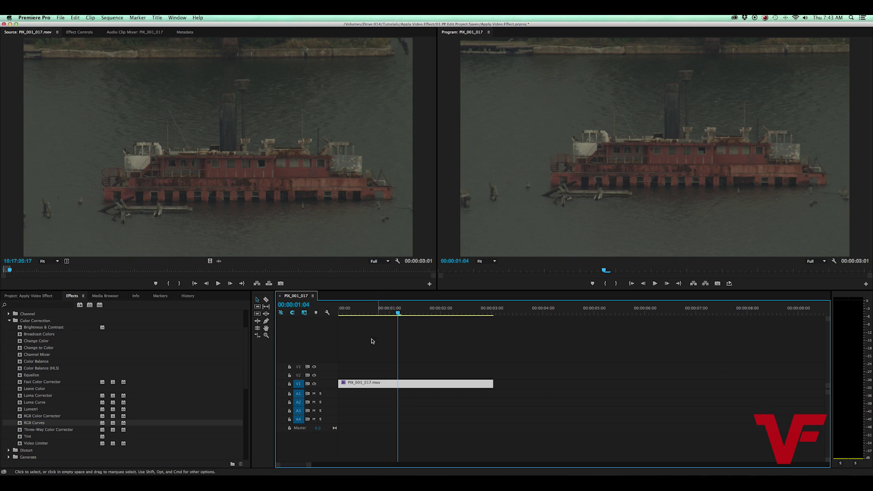
# Step: Show Effect Controls and browse the RGB Curves Master, Red, Green and Blue graphs
pyautogui.click(79, 34)
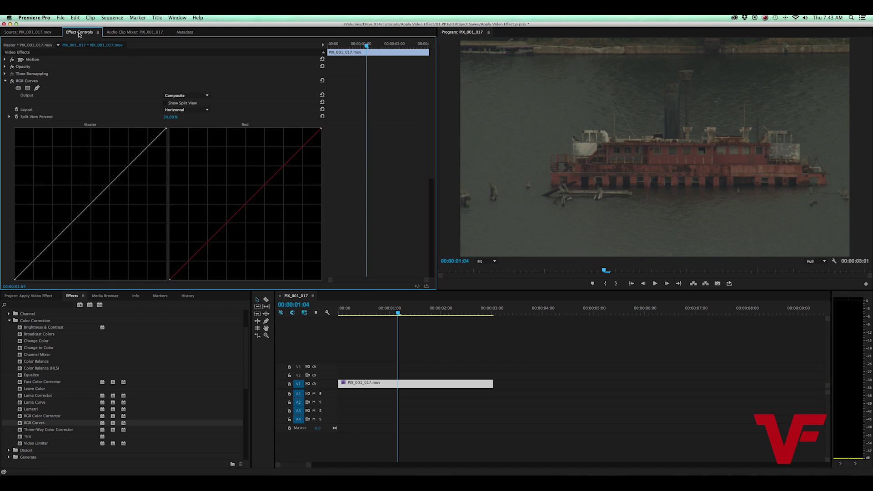
pyautogui.scroll(-6, 346, 168)
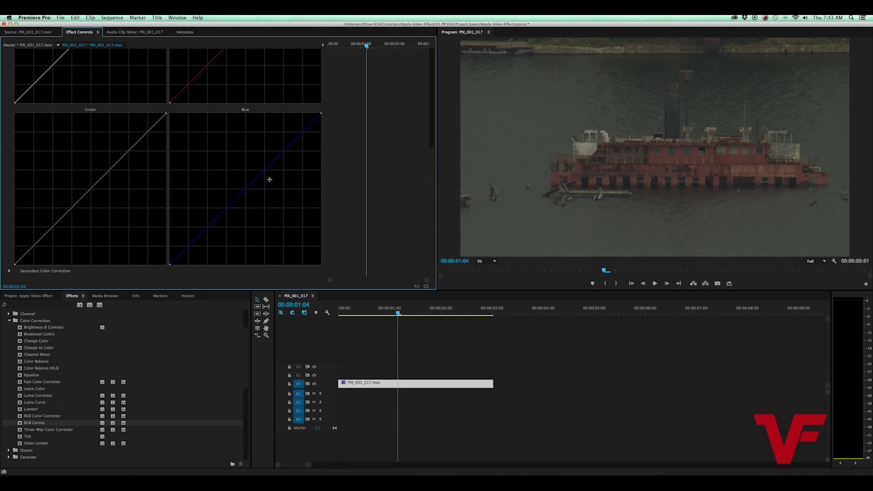
pyautogui.scroll(5, 70, 146)
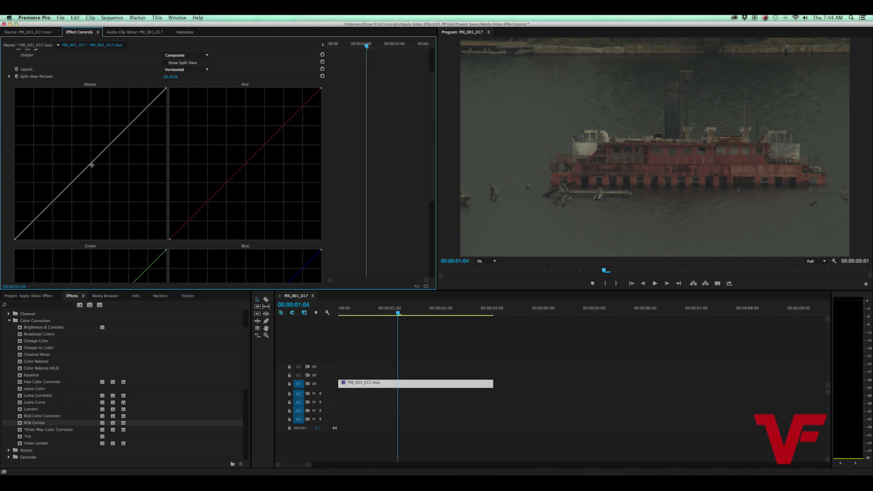
# Step: Add three Master curve points, raising the upper and lowering the lower into an S-curve
pyautogui.click(91, 163)
pyautogui.click(128, 125)
pyautogui.click(53, 202)
pyautogui.moveTo(129, 124); pyautogui.dragTo(119, 119)
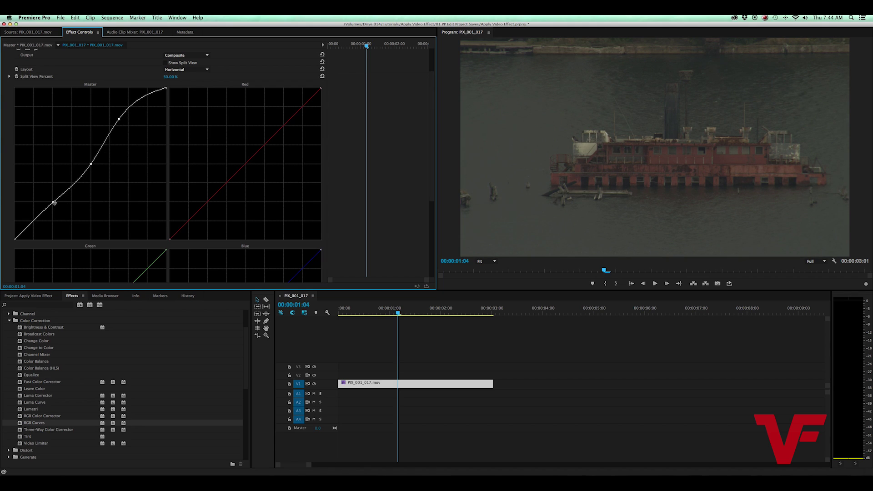
pyautogui.moveTo(54, 203); pyautogui.dragTo(59, 206)
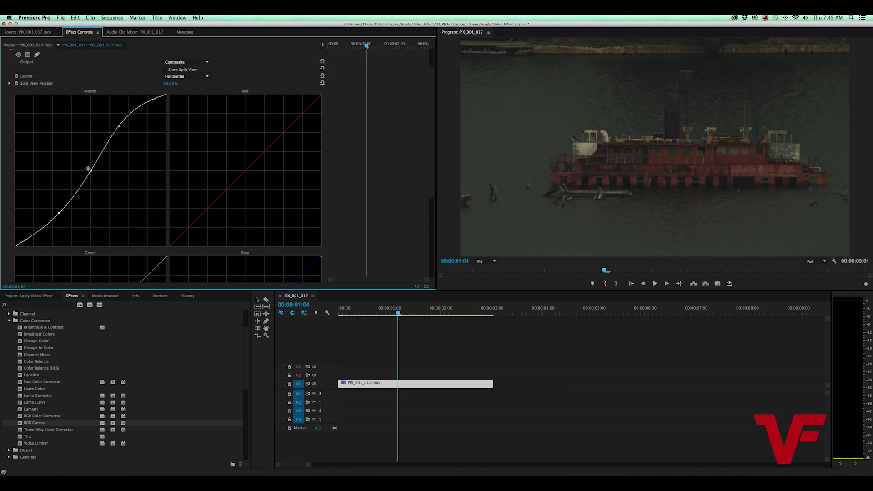
# Step: Toggle RGB Curves off and on to compare the boat clip before and after
pyautogui.scroll(3, 86, 171)
pyautogui.click(12, 81)
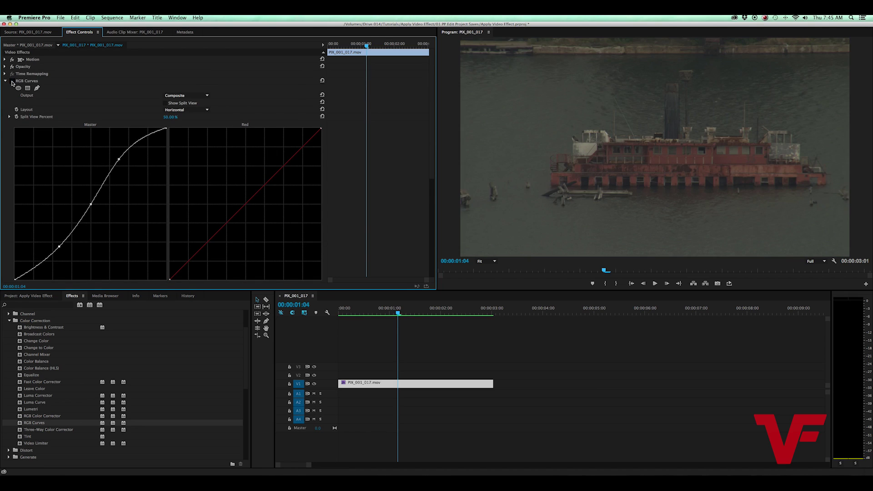
pyautogui.click(12, 81)
pyautogui.click(12, 81)
pyautogui.click(12, 80)
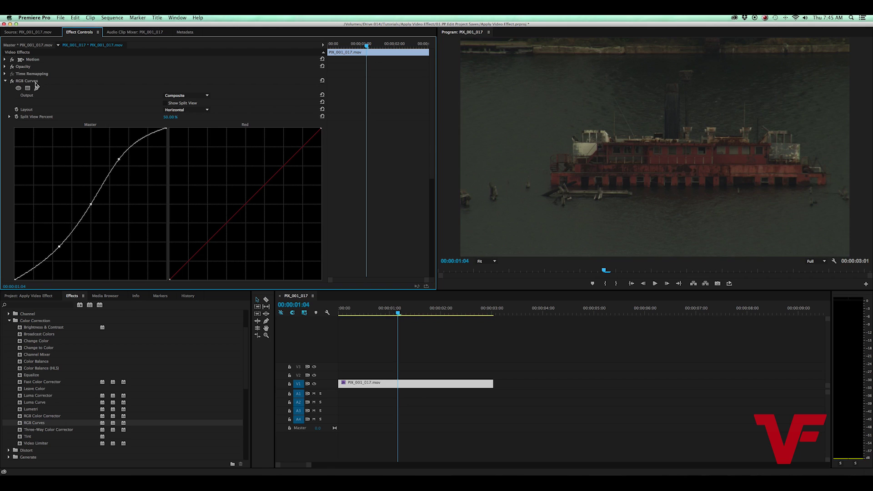
# Step: Add a point on the Green curve, then undo that Green curve edit
pyautogui.scroll(-7, 250, 113)
pyautogui.scroll(-5, 250, 113)
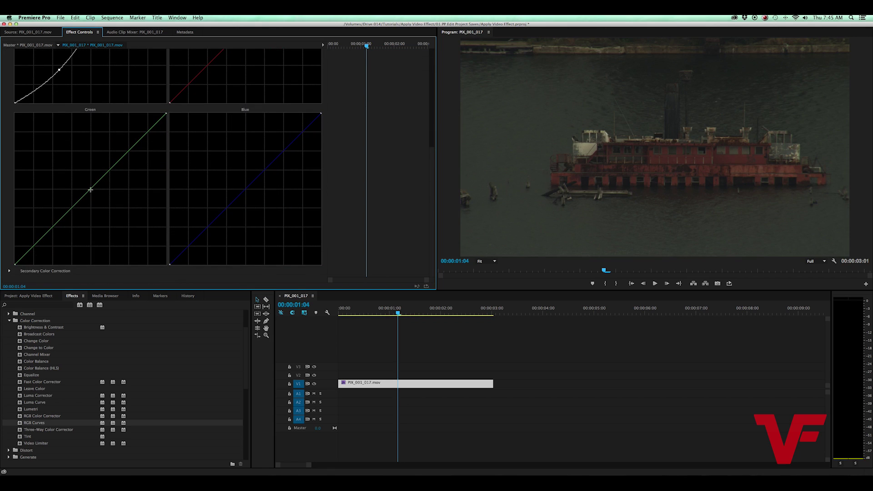
pyautogui.click(90, 190)
pyautogui.scroll(1, 90, 189)
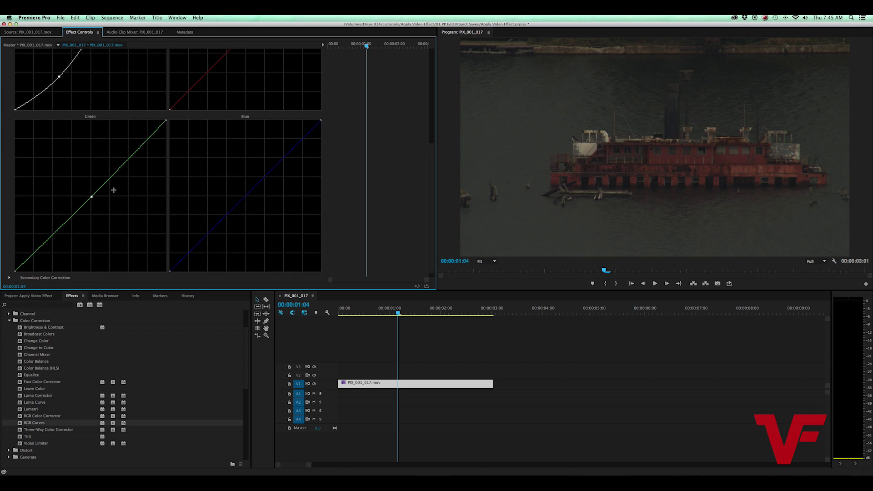
pyautogui.press('super+z')
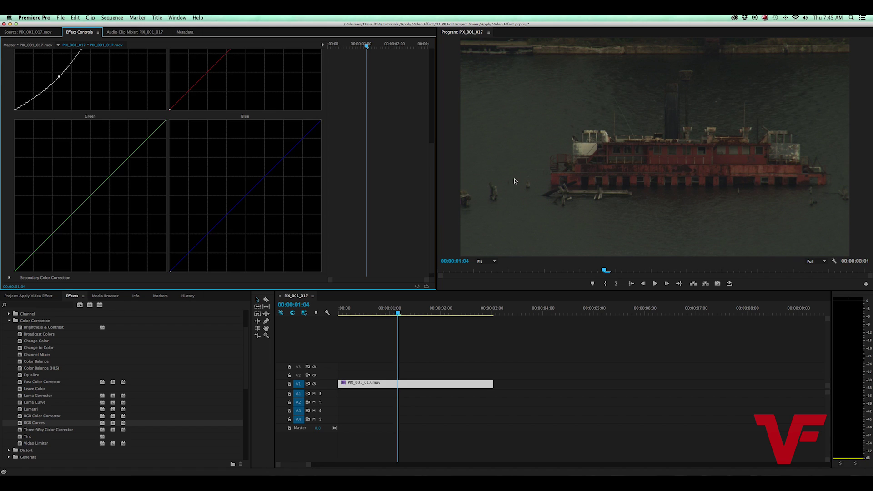
pyautogui.press('super+shift+z')
pyautogui.press('super+z')
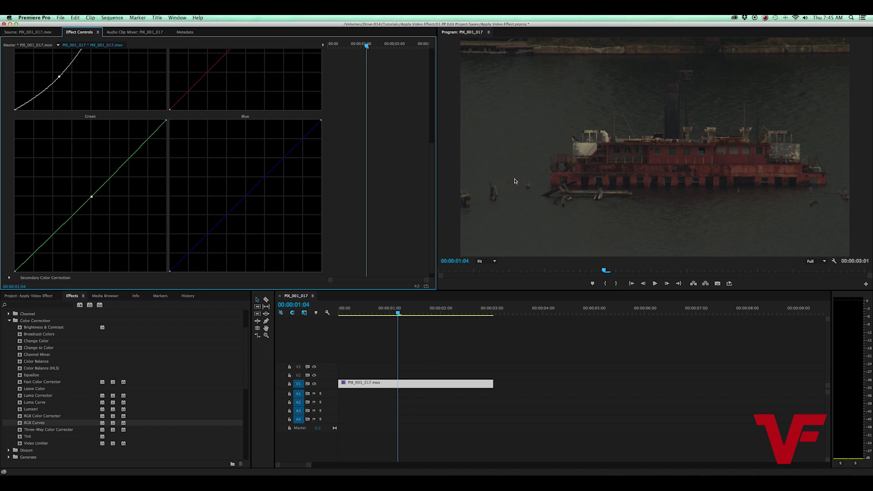
# Step: Collapse and re-expand RGB Curves, then undo the last Master curve change
pyautogui.scroll(6, 235, 152)
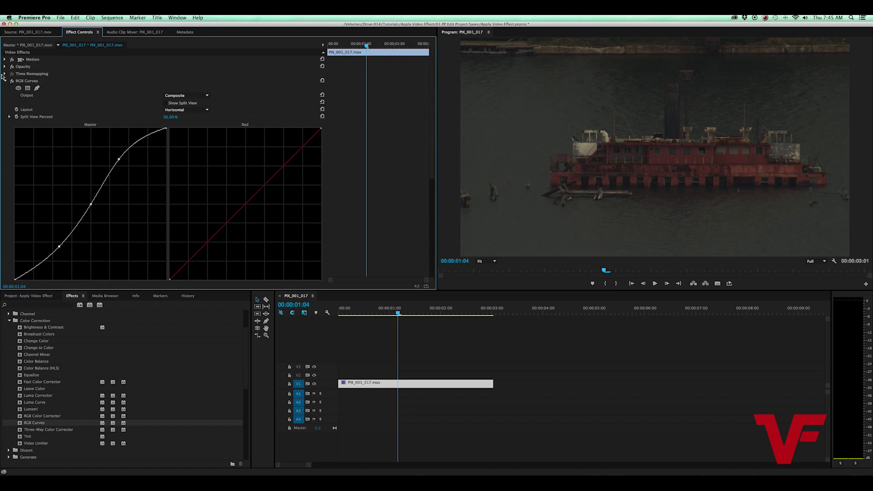
pyautogui.click(6, 81)
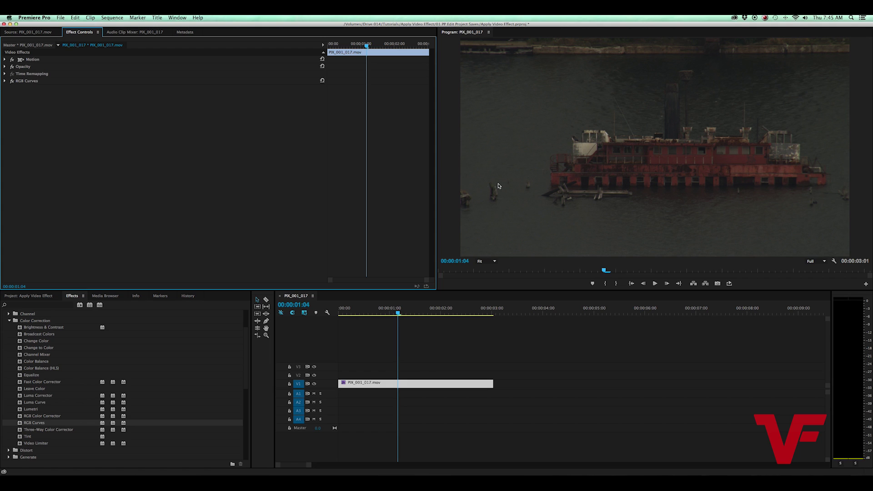
pyautogui.click(5, 81)
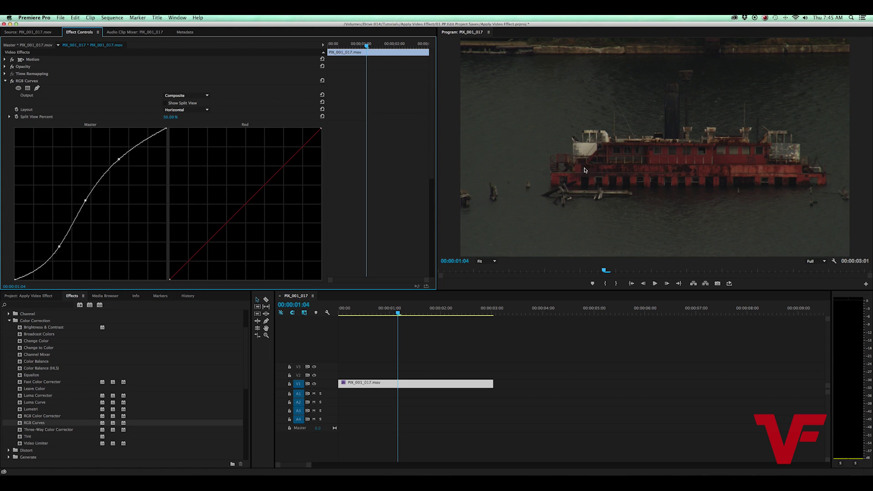
pyautogui.press('super+z')
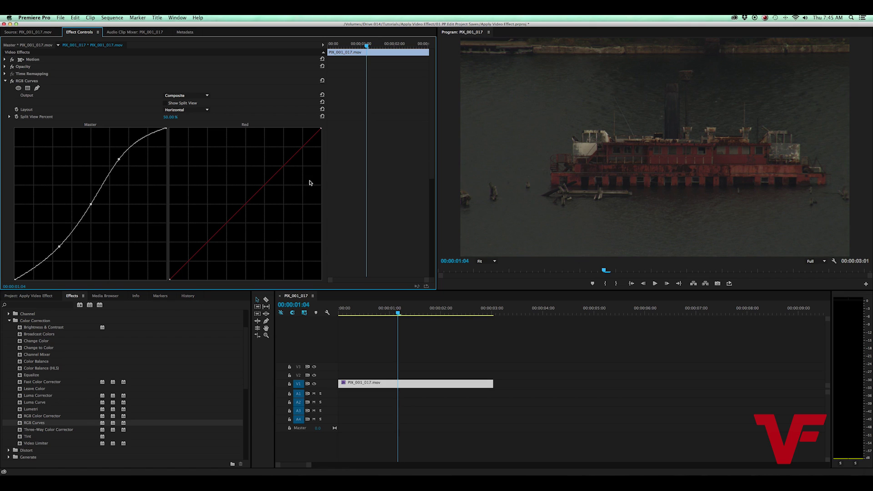
# Step: Drag Luma Curve from the Color Correction effects onto the boat clip on V1
pyautogui.click(64, 306)
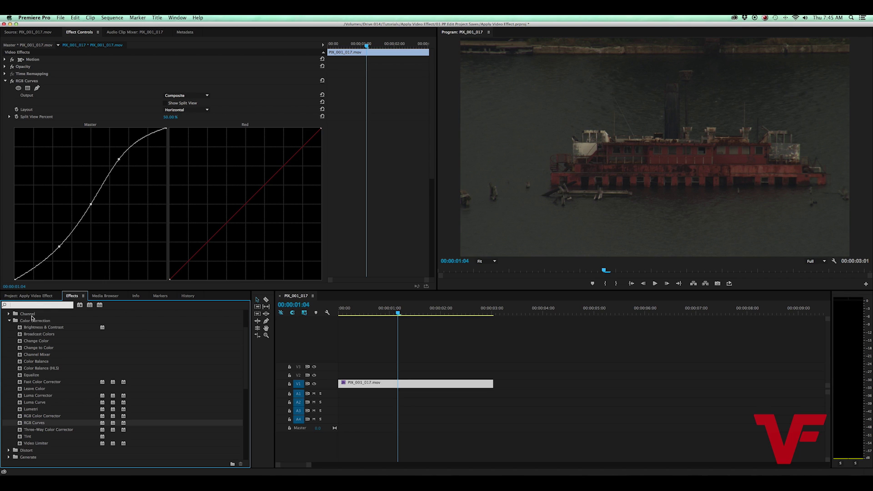
pyautogui.click(35, 403)
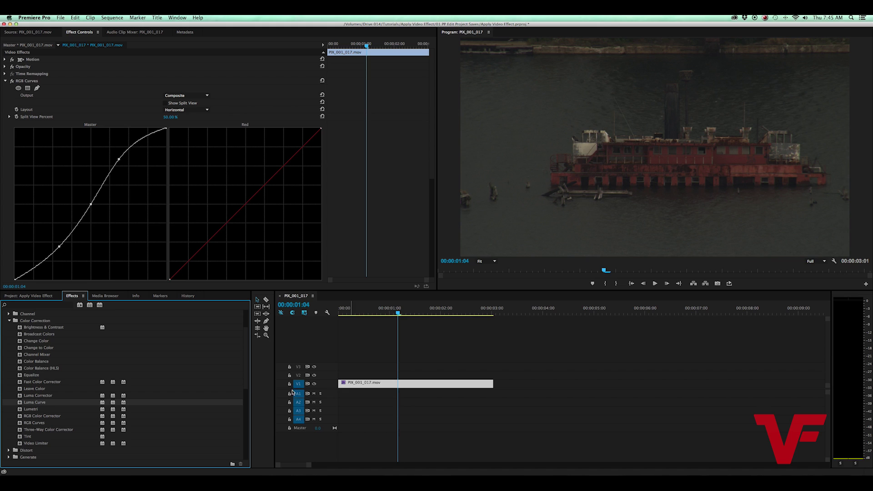
pyautogui.moveTo(16, 403); pyautogui.dragTo(365, 387)
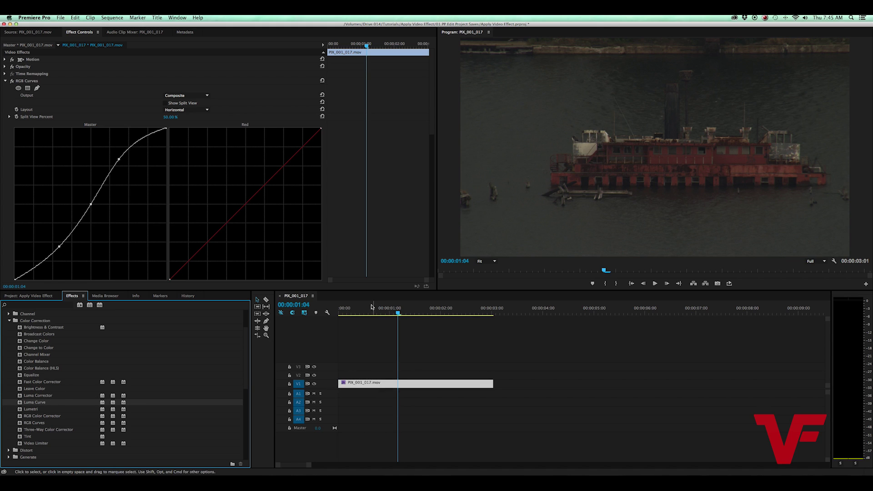
# Step: Collapse RGB Curves and drag the Luma Curve's middle point up-left to brighten midtones
pyautogui.click(5, 81)
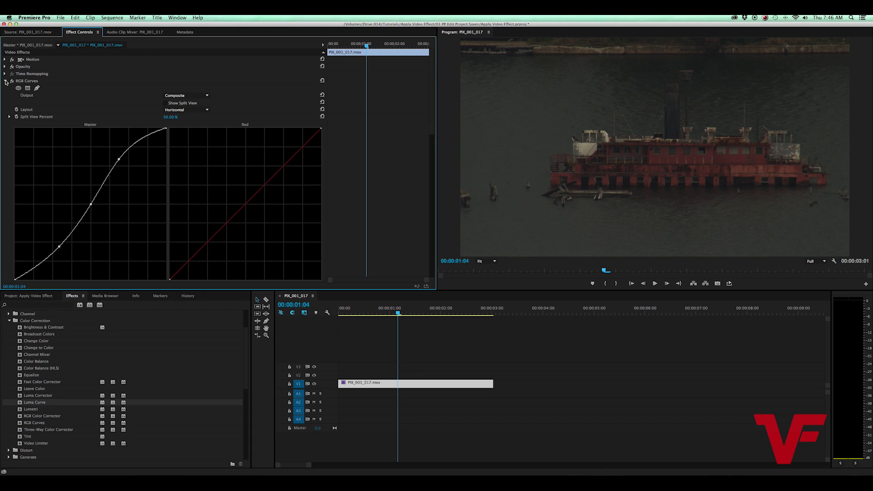
pyautogui.scroll(-2, 219, 193)
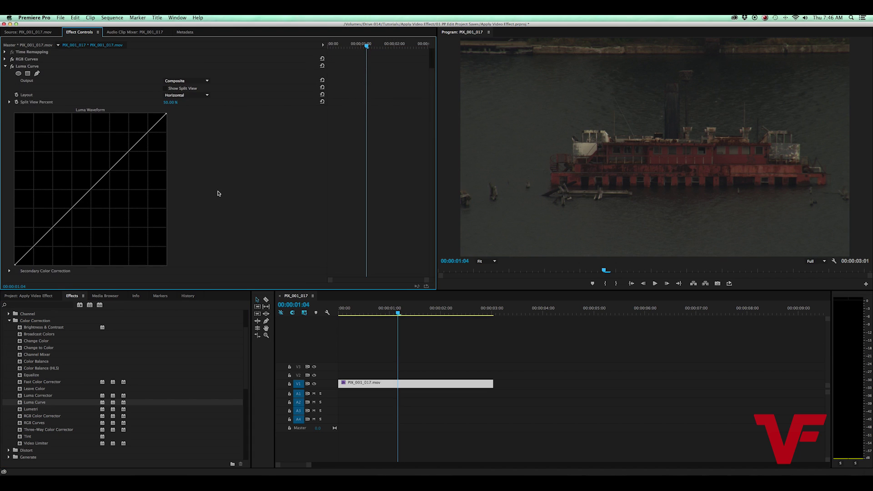
pyautogui.scroll(2, 218, 193)
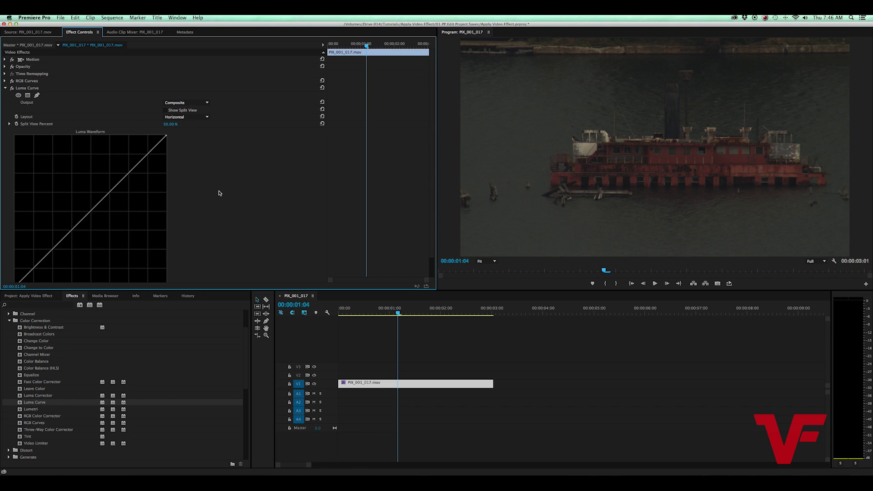
pyautogui.scroll(-2, 219, 193)
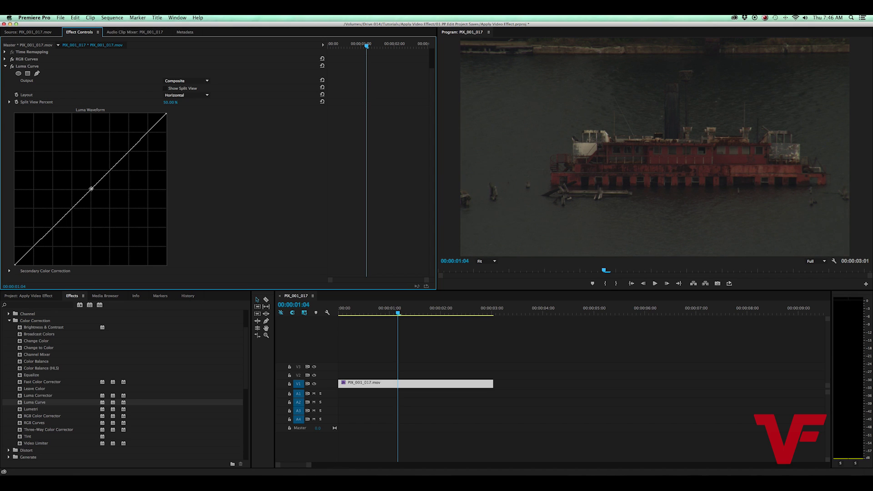
pyautogui.moveTo(91, 189); pyautogui.dragTo(80, 182)
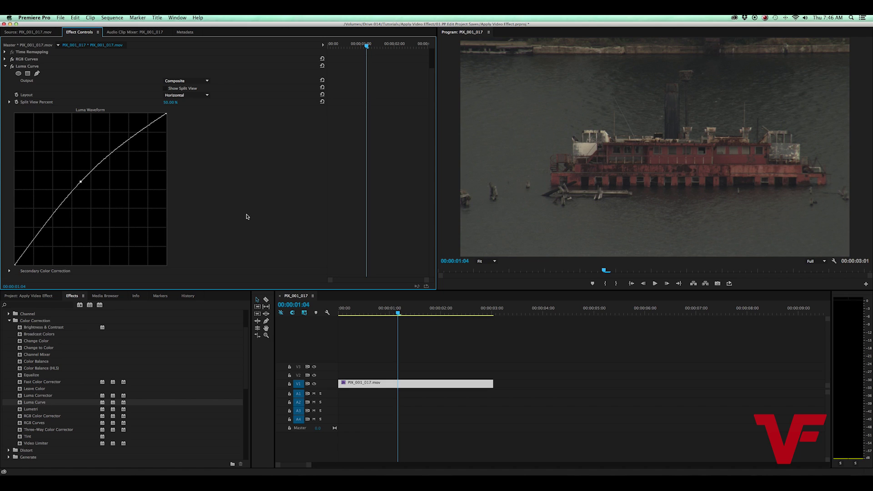
pyautogui.scroll(1, 247, 217)
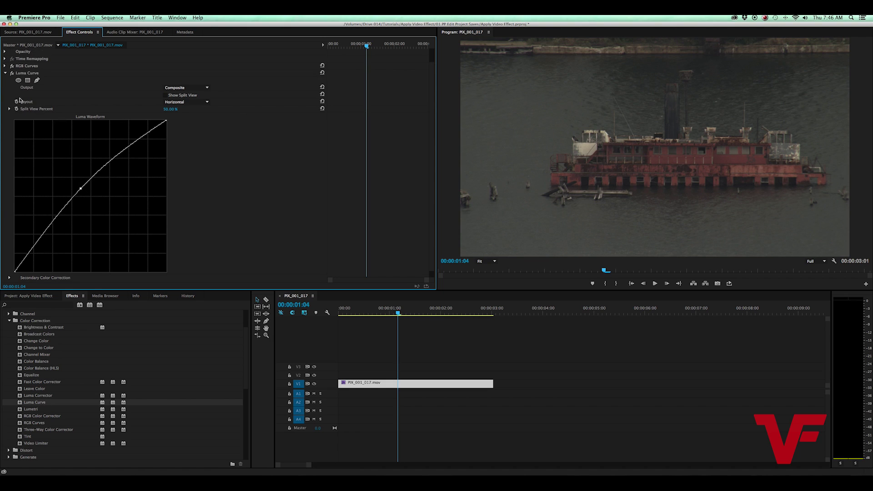
# Step: Toggle Luma Curve and RGB Curves off and on to compare, collapsing Luma Curve's settings
pyautogui.click(13, 73)
pyautogui.click(12, 74)
pyautogui.click(5, 73)
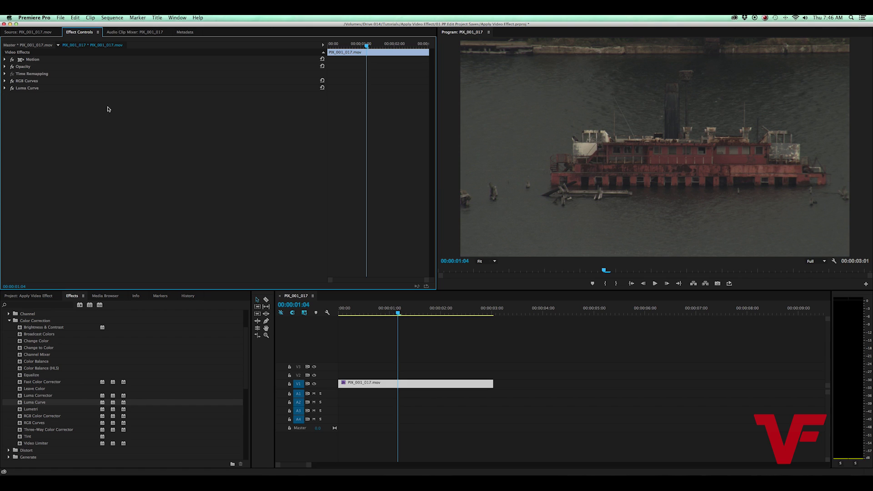
pyautogui.click(13, 82)
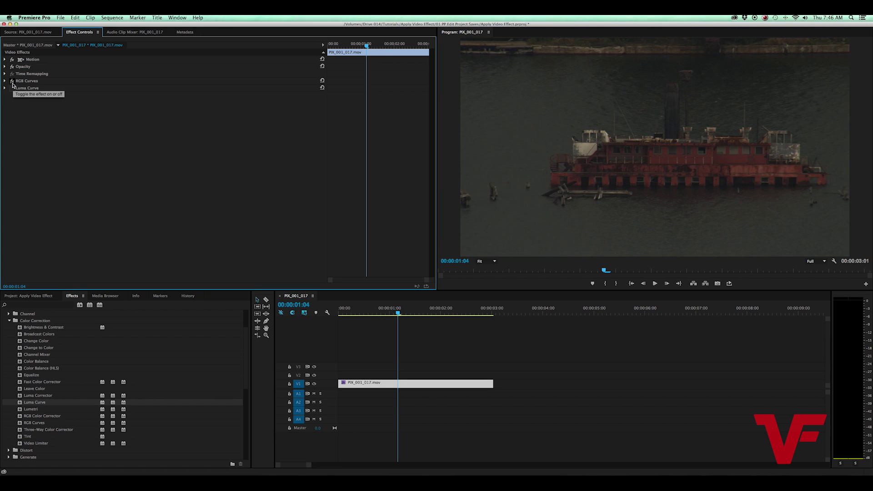
pyautogui.click(13, 83)
pyautogui.click(40, 89)
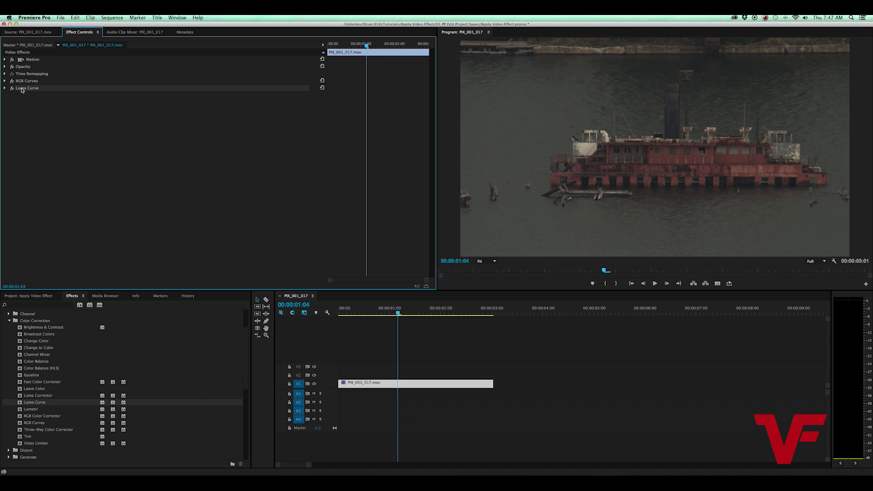
pyautogui.moveTo(22, 88)
pyautogui.mouseDown()
pyautogui.moveTo(65, 92)
pyautogui.moveTo(34, 94)
pyautogui.moveTo(27, 81)
pyautogui.mouseUp()
pyautogui.moveTo(26, 81); pyautogui.dragTo(26, 81)
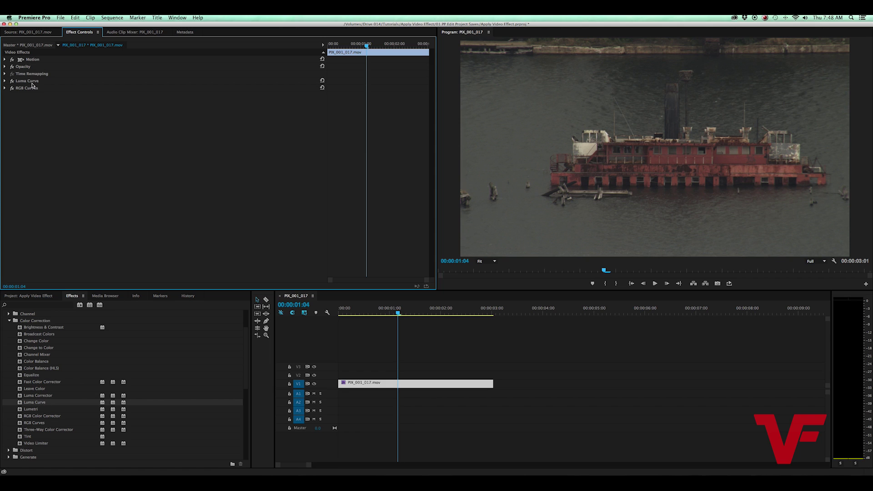
pyautogui.moveTo(30, 82)
pyautogui.mouseDown()
pyautogui.moveTo(33, 97)
pyautogui.moveTo(28, 87)
pyautogui.mouseUp()
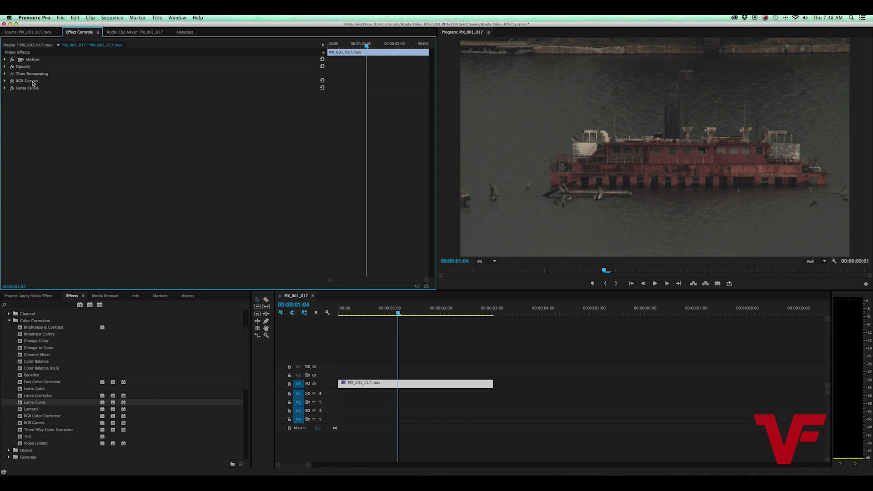
# Step: Move RGB Curves below Luma Curve and switch both effects' fx toggles back on
pyautogui.click(32, 84)
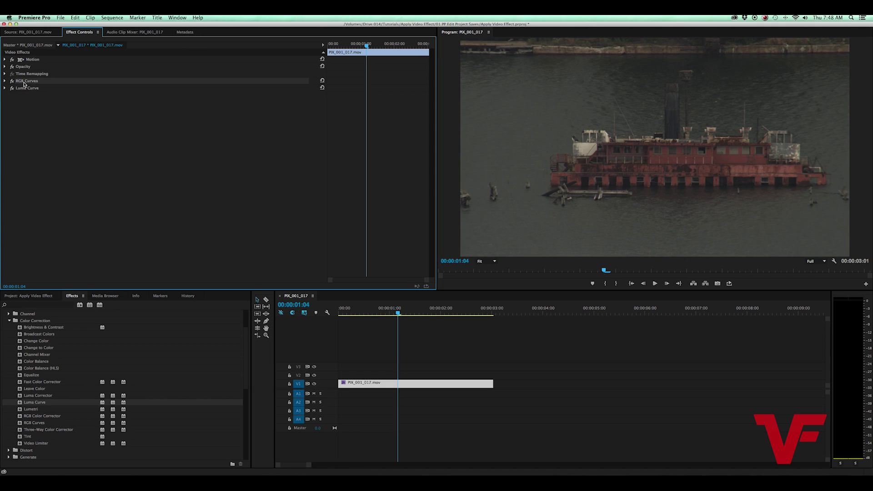
pyautogui.moveTo(23, 82); pyautogui.dragTo(19, 104)
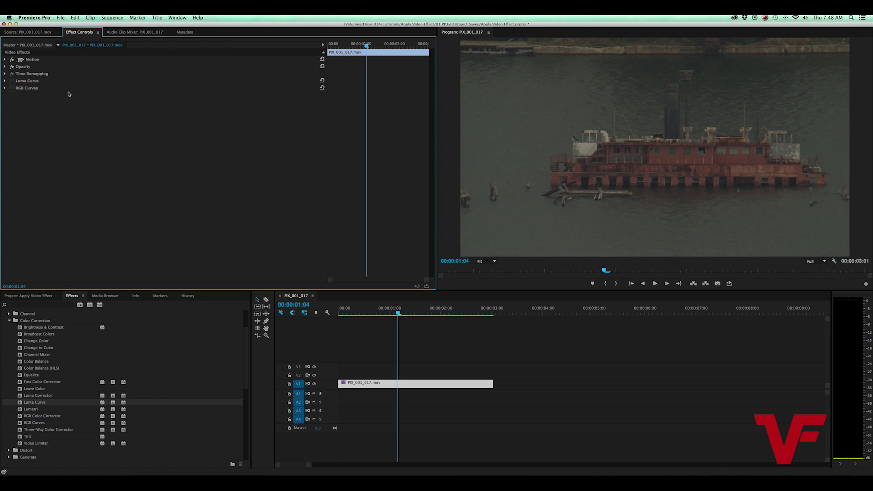
pyautogui.click(12, 81)
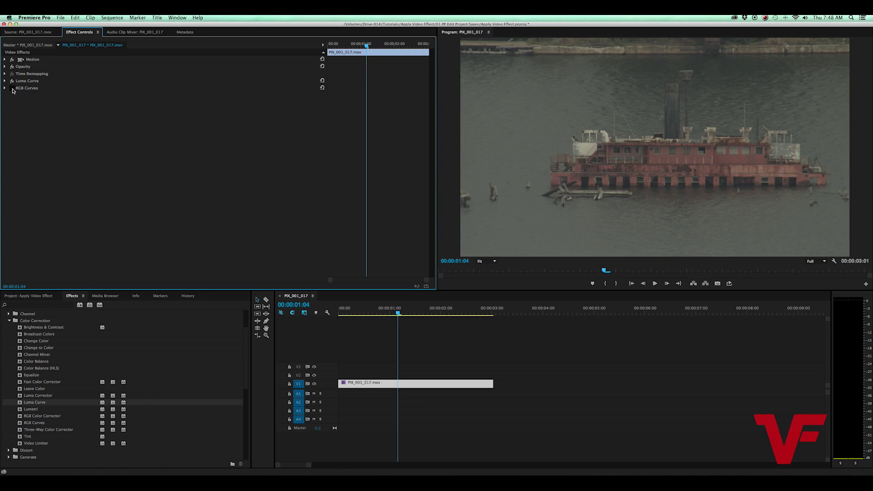
pyautogui.click(12, 88)
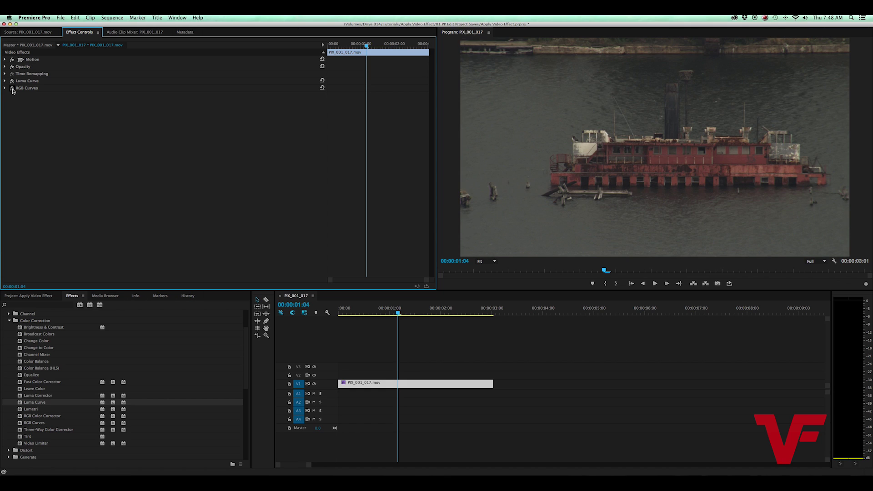
pyautogui.moveTo(26, 88); pyautogui.dragTo(28, 81)
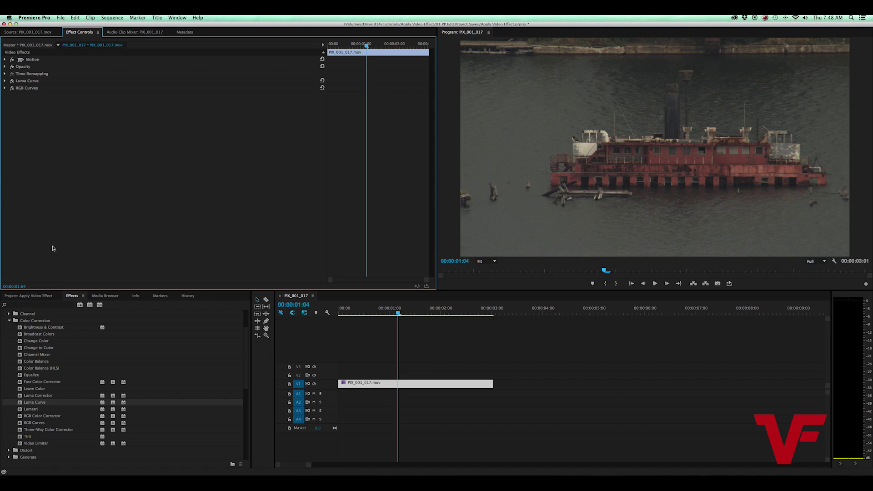